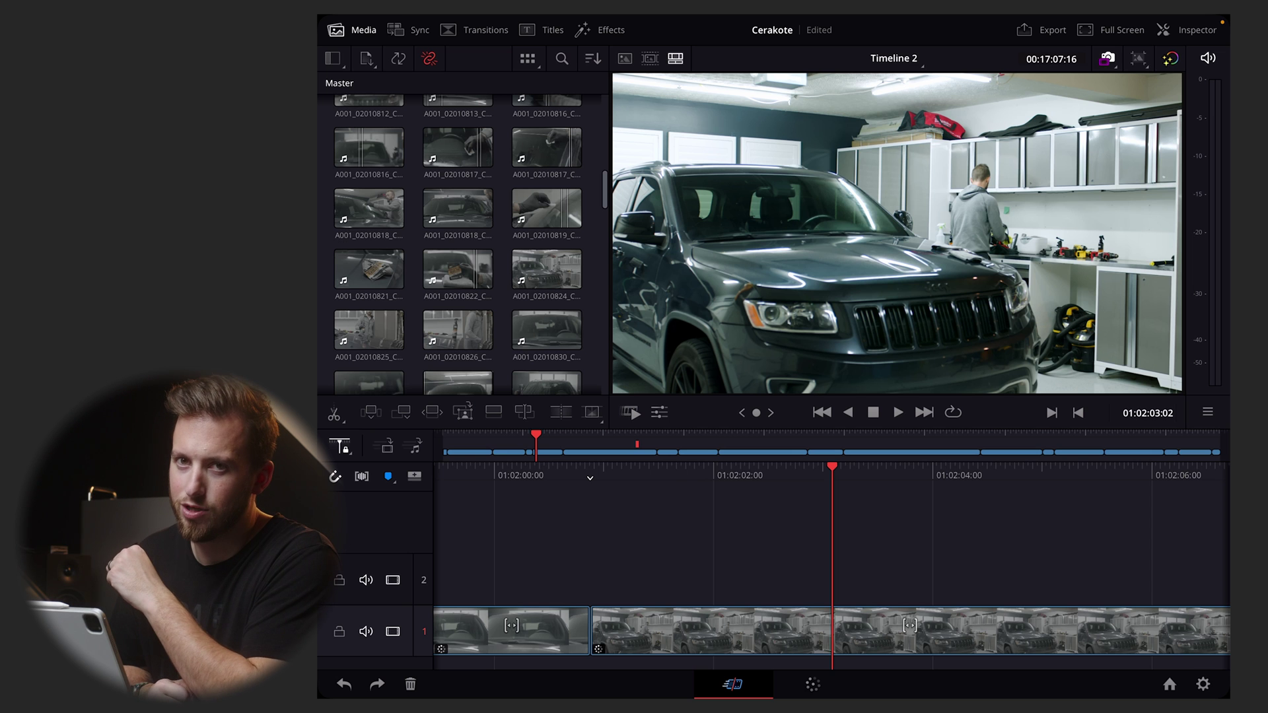
- Replay the timeline to check smoothness, then switch to the Color page for the Jeep clip
{"action": "key", "text": "Up"}
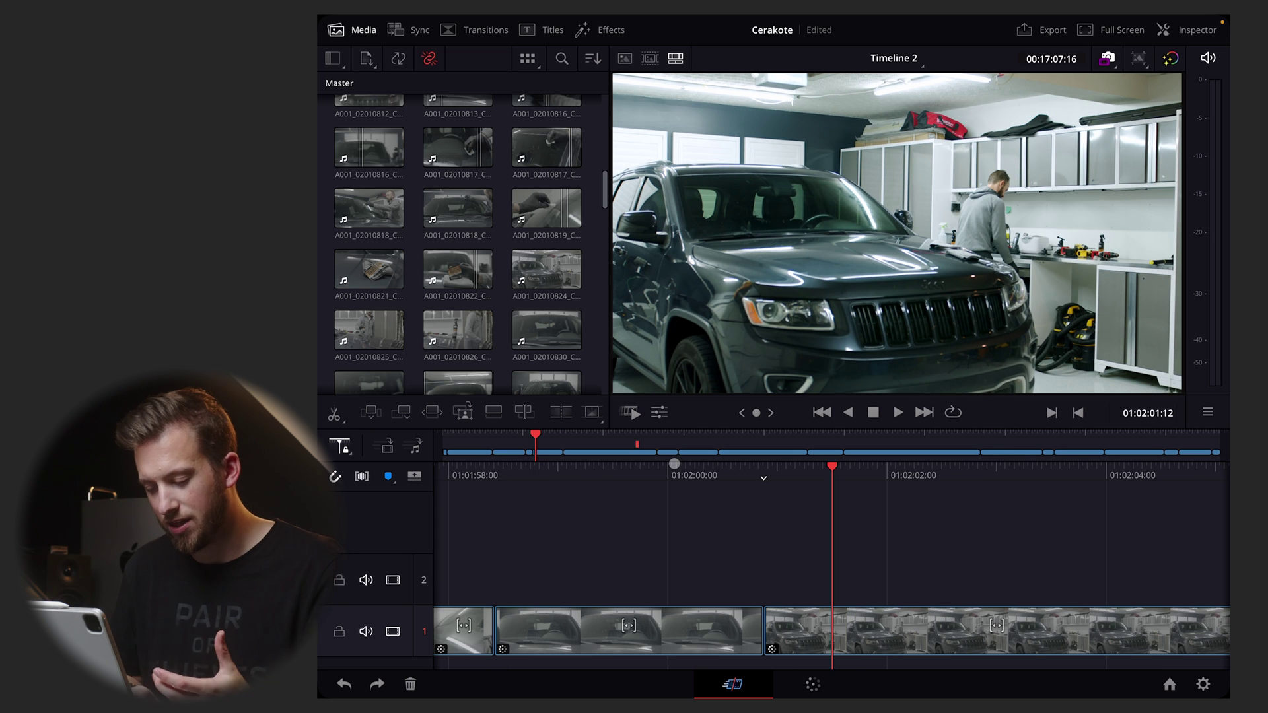
{"action": "key", "text": "space"}
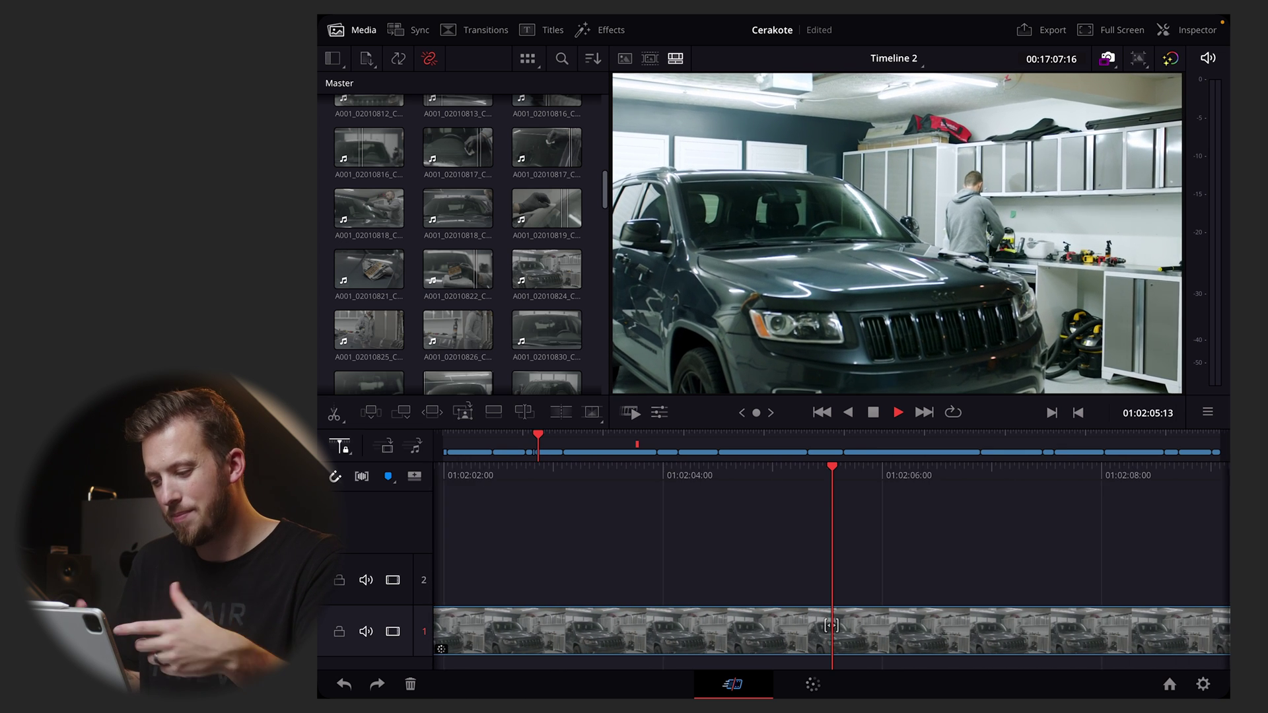
{"action": "key", "text": "space"}
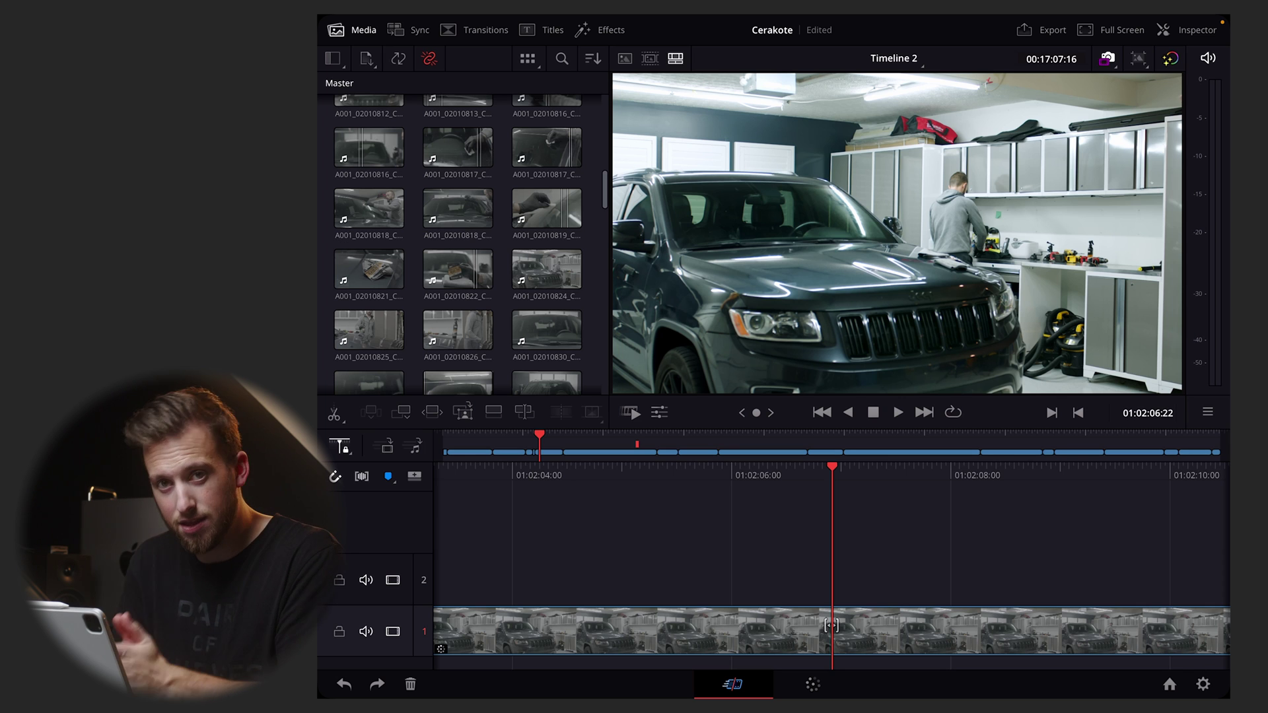
{"action": "left_click", "coordinate": [814, 684]}
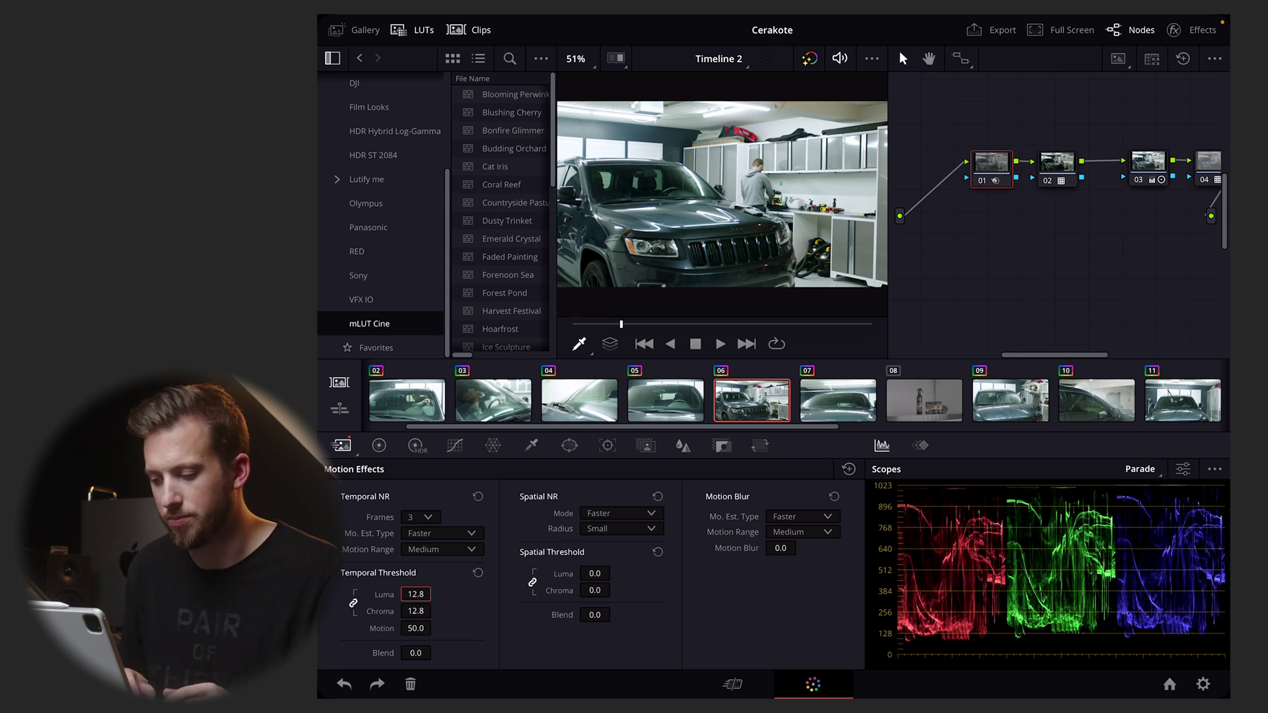
- Return from the Color page to the editing timeline with Shift+4
{"action": "key", "text": "shift+4"}
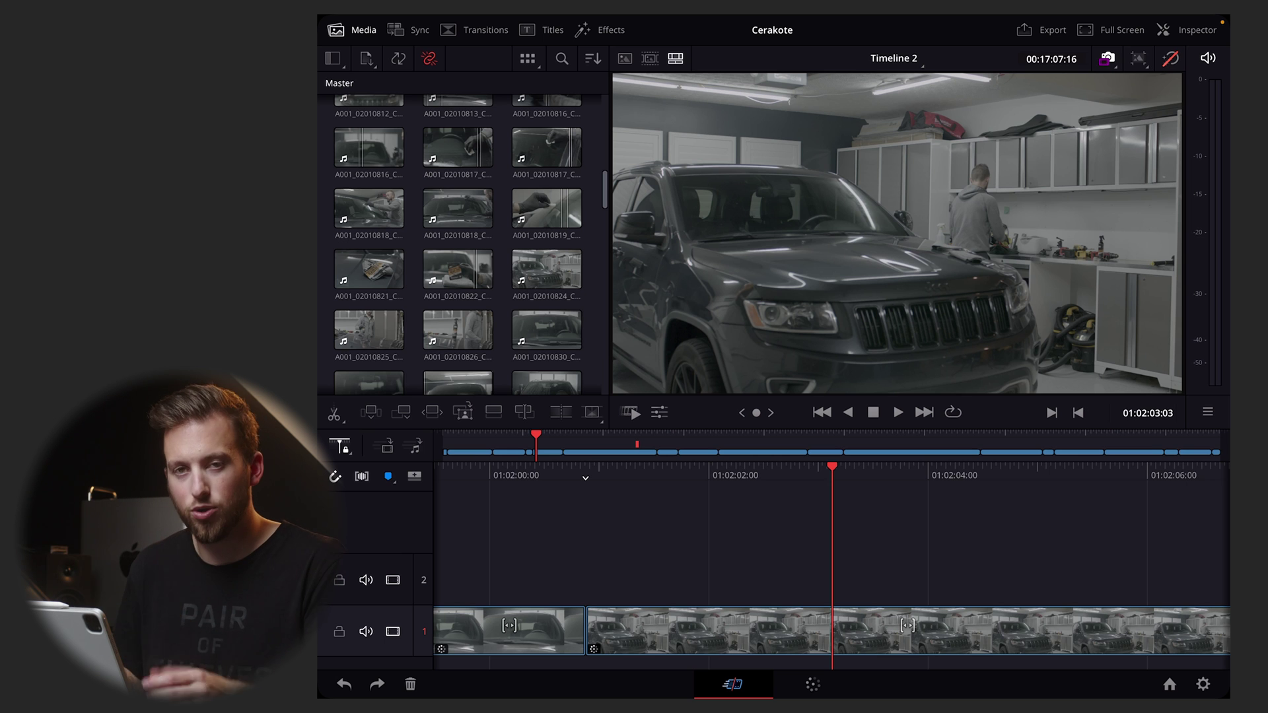
- Play the ungraded timeline, scrub ahead and back to the garage clips, then re-enable grades with Shift+D
{"action": "key", "text": "space"}
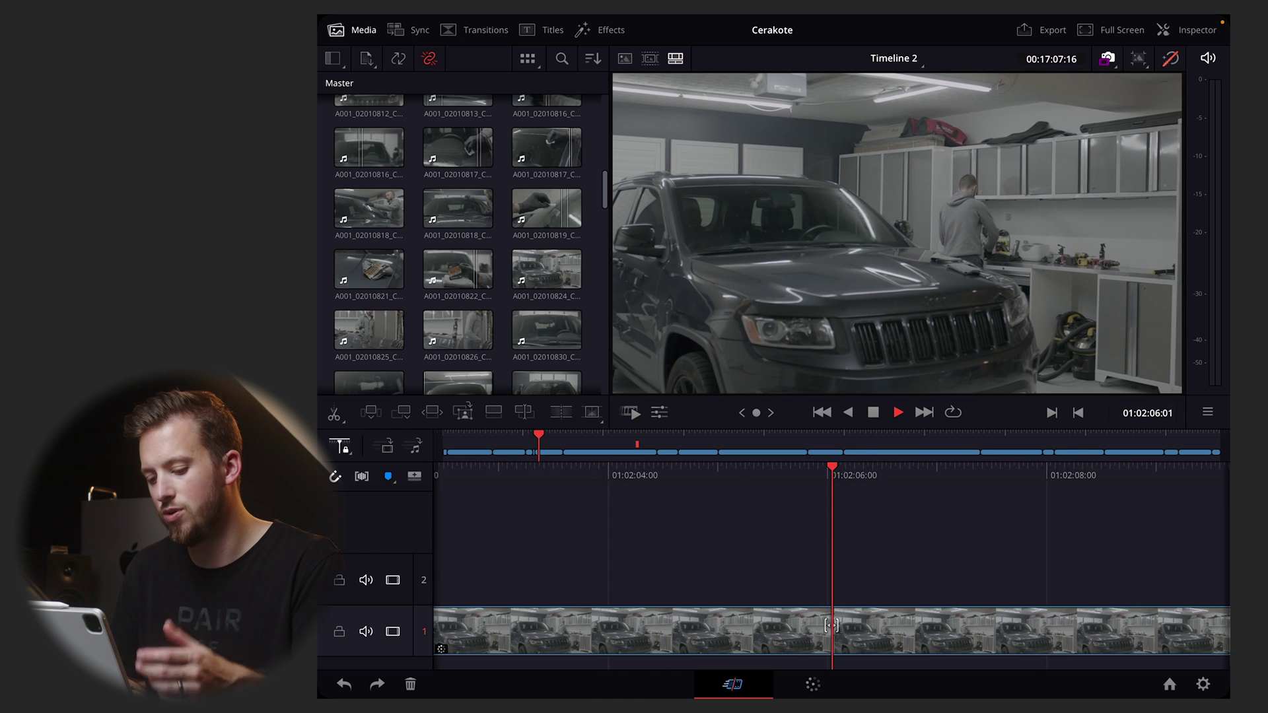
{"action": "key", "text": "space"}
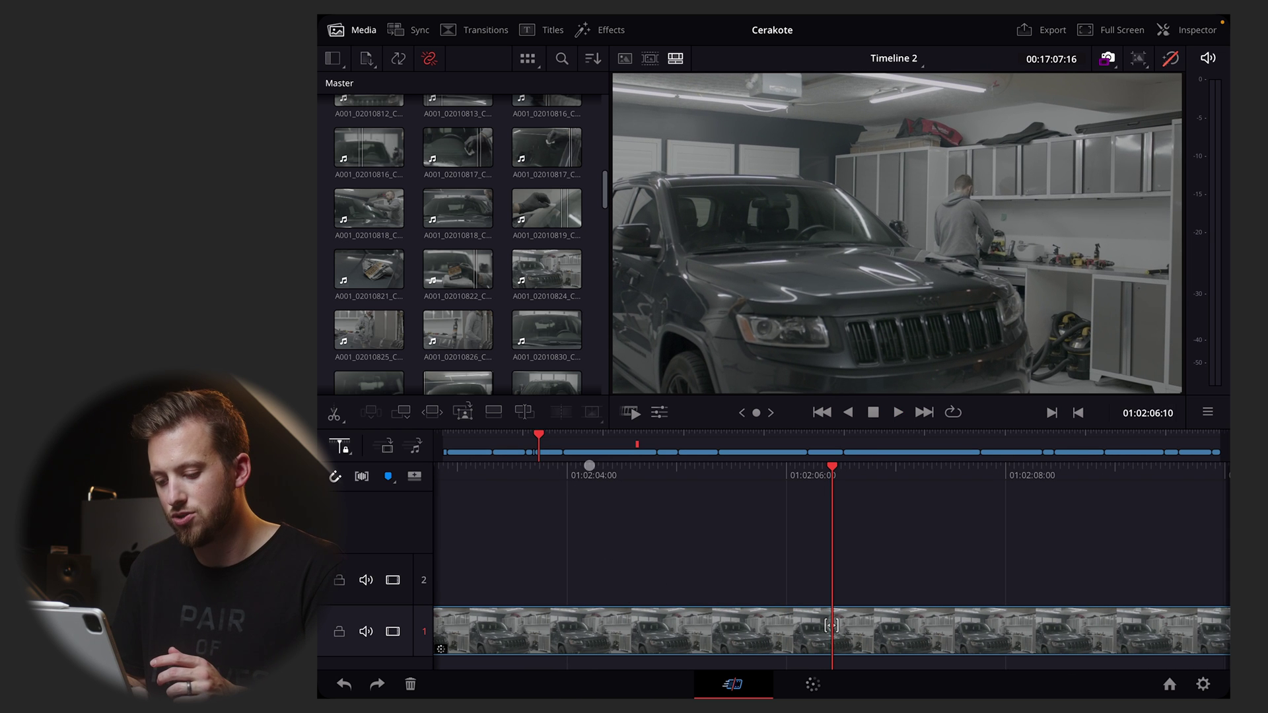
{"action": "left_click_drag", "start_coordinate": [539, 449], "coordinate": [715, 448]}
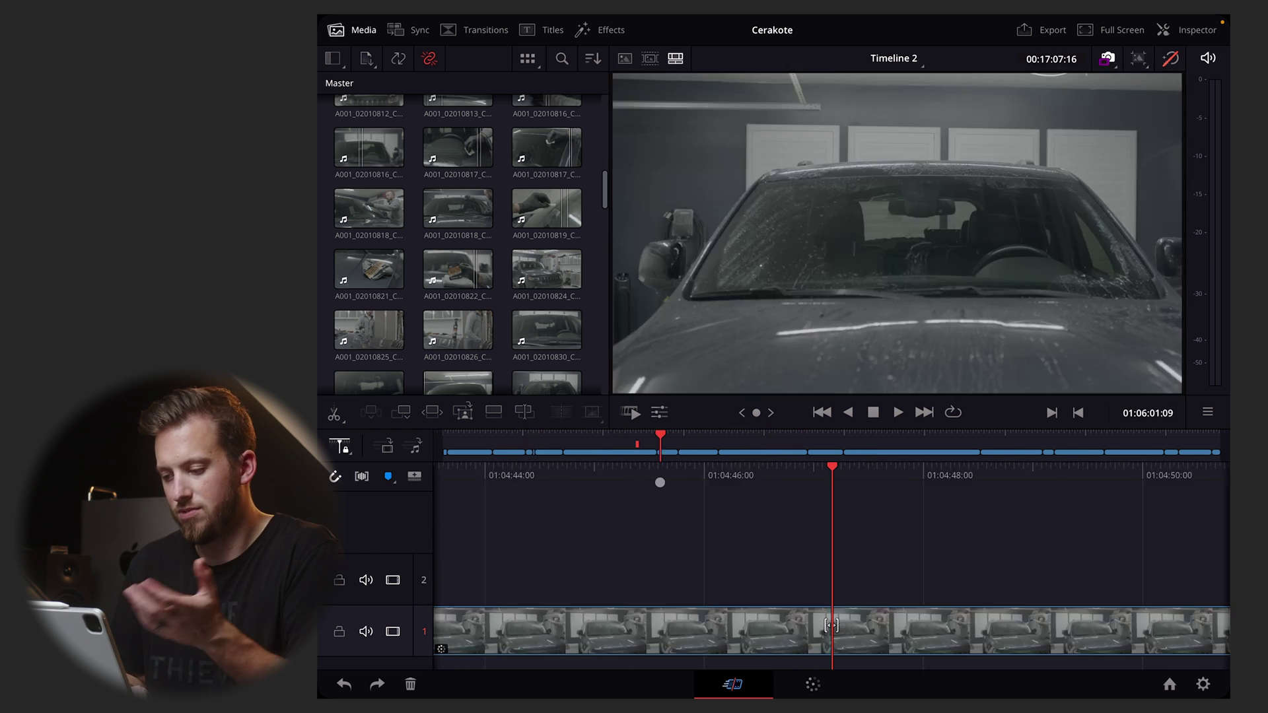
{"action": "left_click_drag", "start_coordinate": [713, 449], "coordinate": [539, 448]}
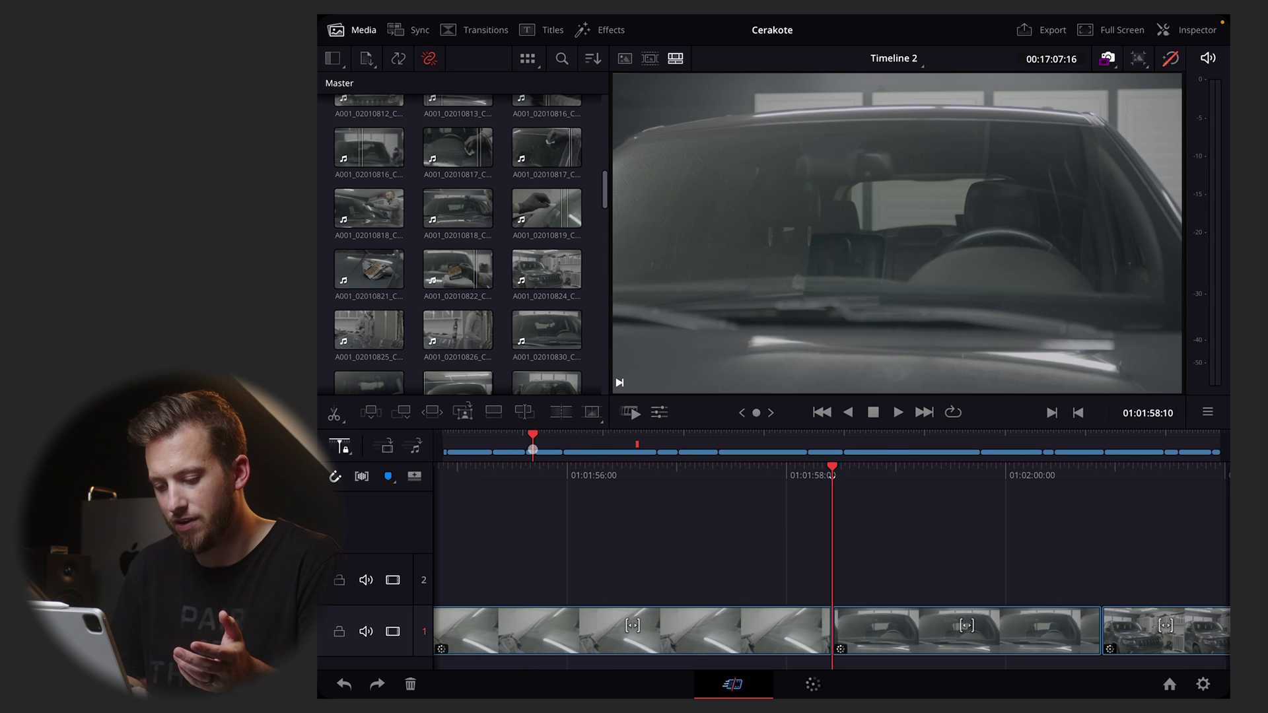
{"action": "key", "text": "shift+d"}
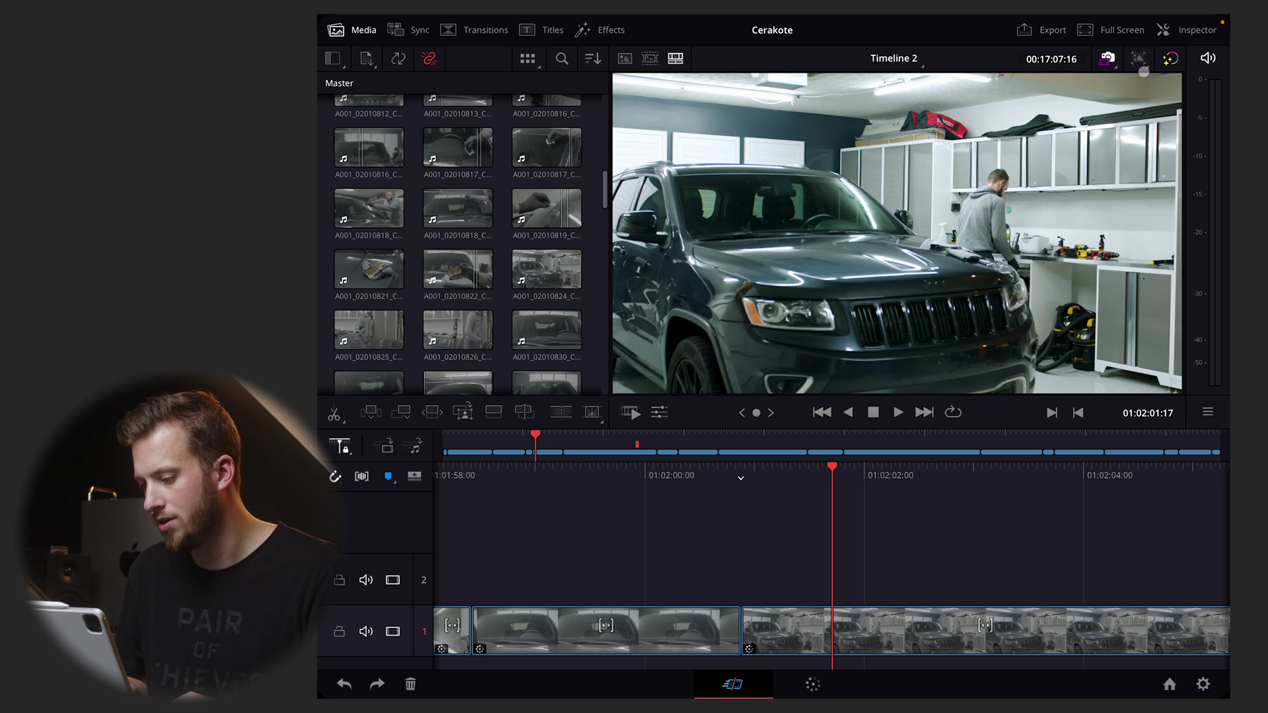
- Check the timeline resolution presets unchanged and test playback at the current resolution
{"action": "left_click", "coordinate": [1140, 60]}
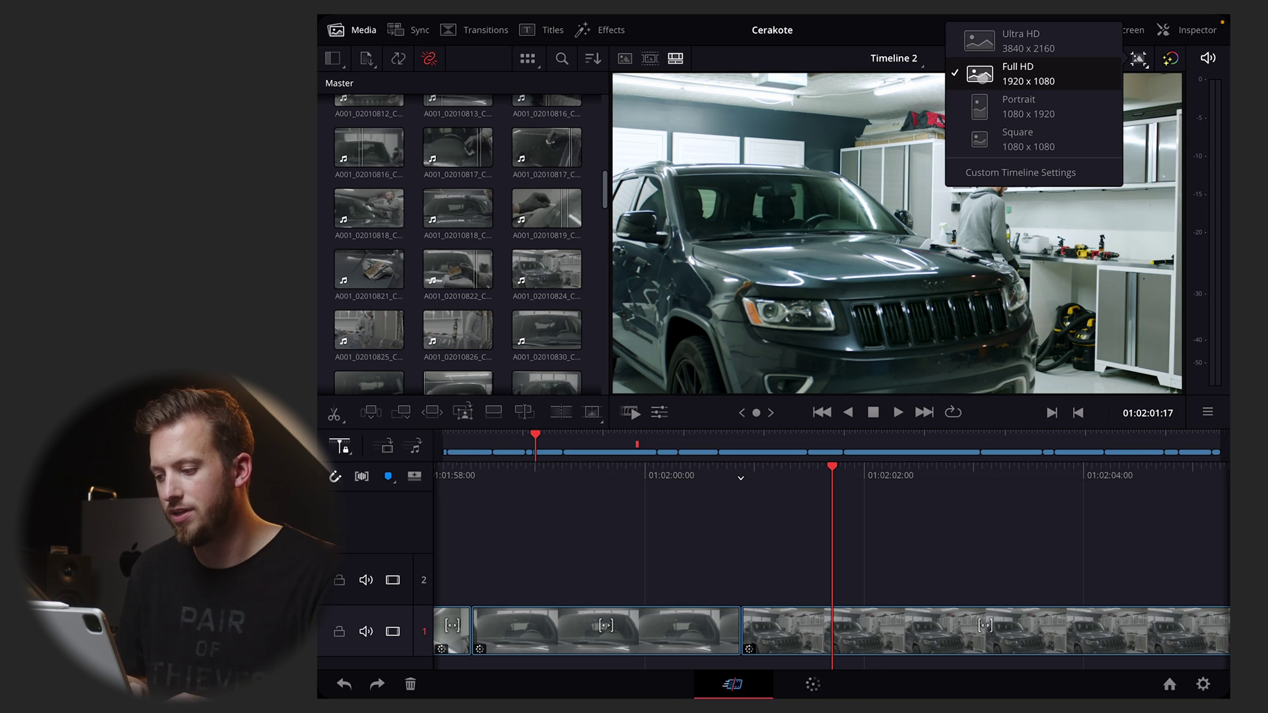
{"action": "left_click", "coordinate": [996, 42]}
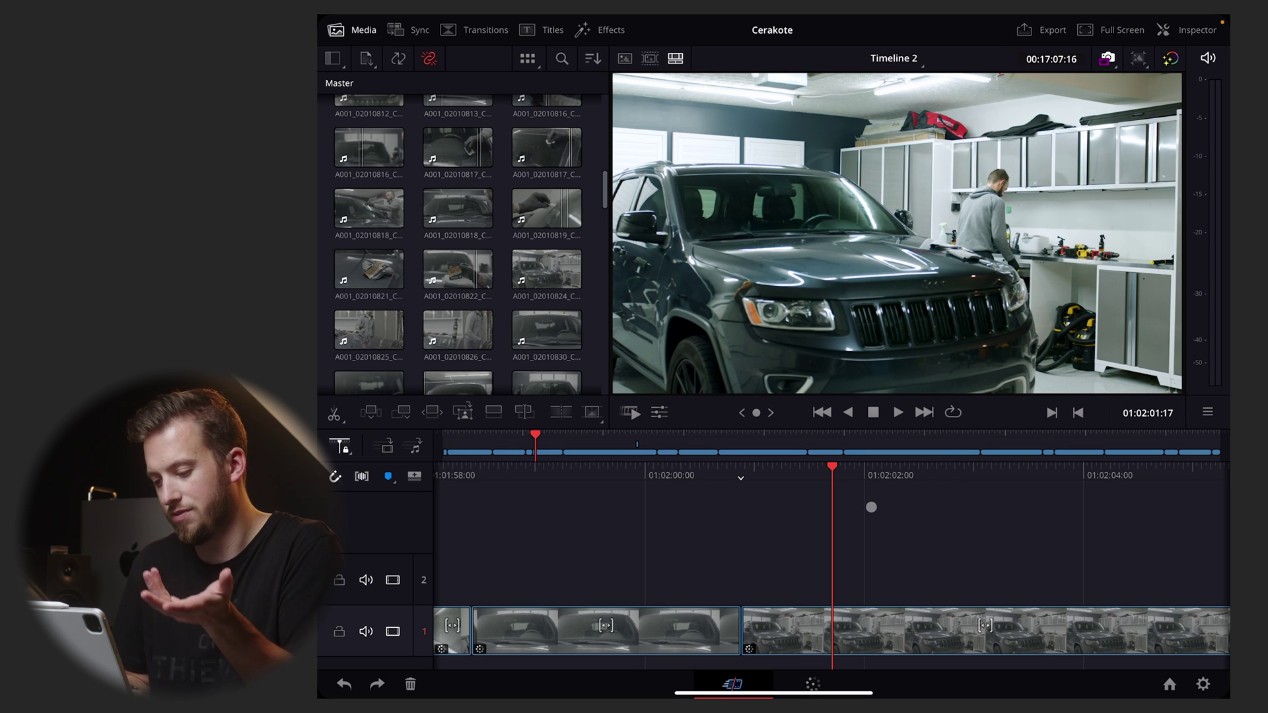
{"action": "key", "text": "space"}
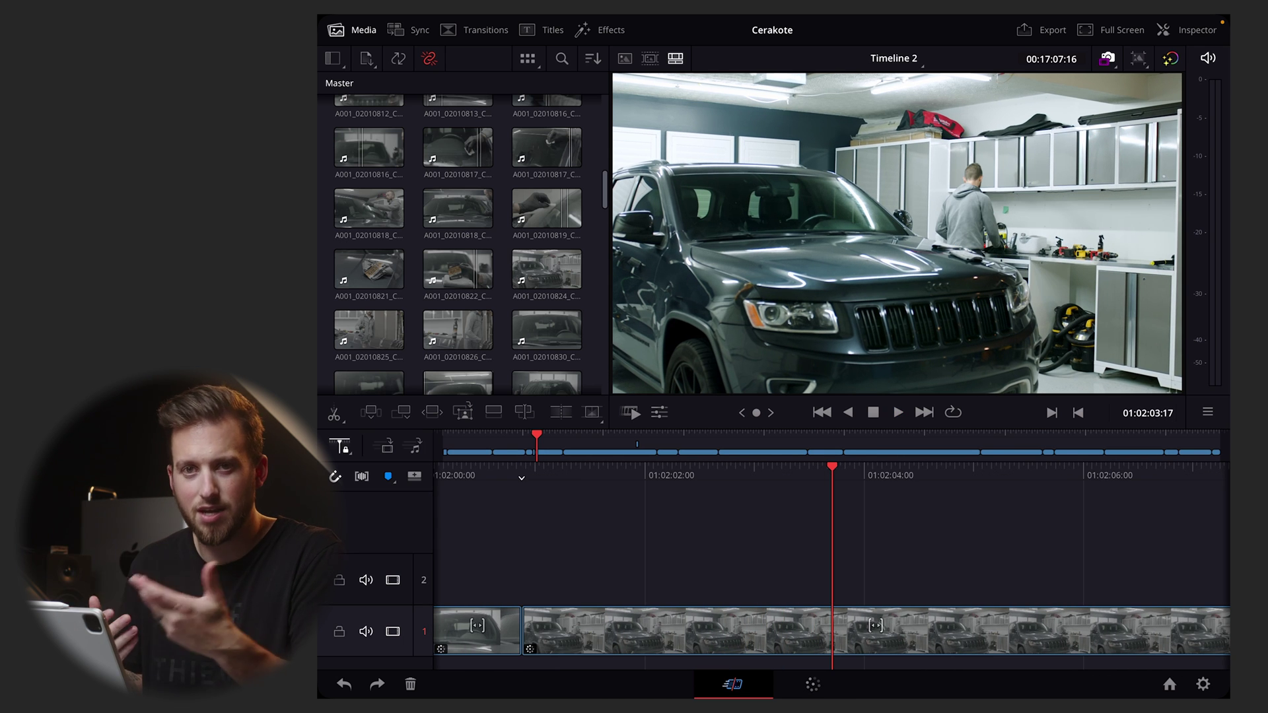
{"action": "key", "text": "space"}
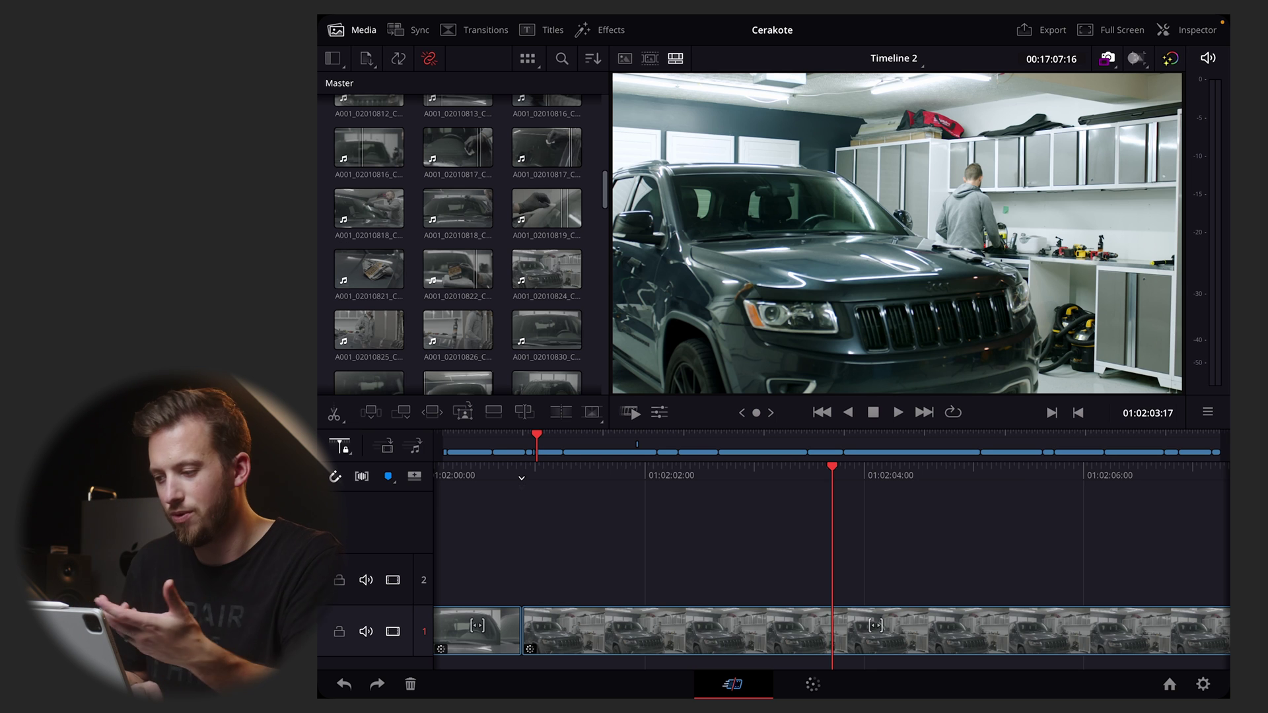
- Keep the timeline at Full HD 1920x1080, replay it, and reopen the resolution presets
{"action": "left_click", "coordinate": [1109, 57]}
{"action": "left_click", "coordinate": [1031, 73]}
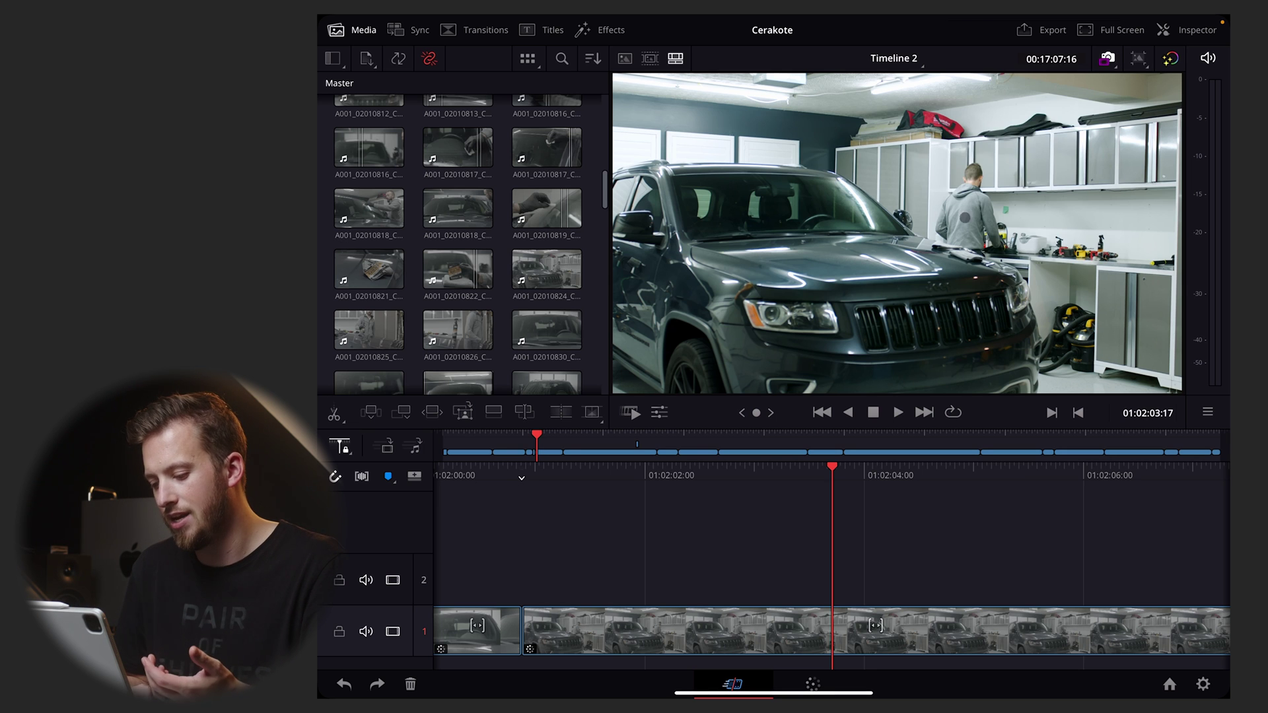
{"action": "key", "text": "space"}
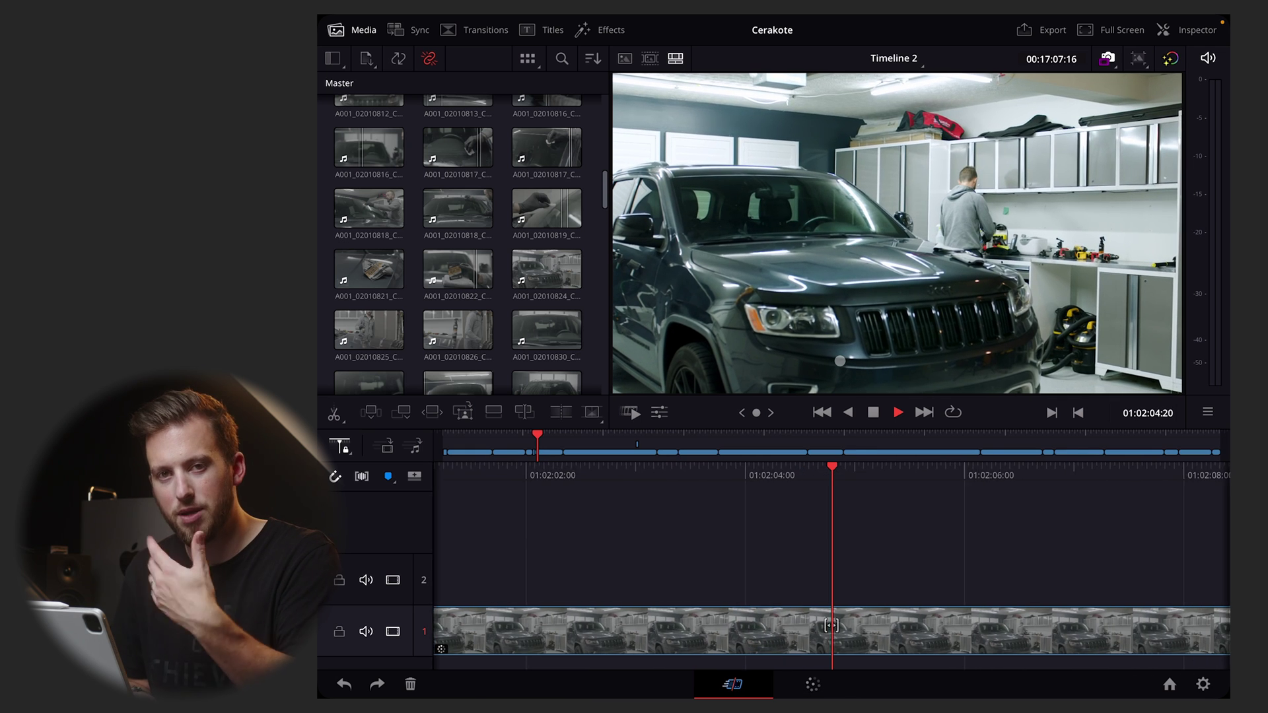
{"action": "key", "text": "space"}
{"action": "left_click", "coordinate": [1141, 63]}
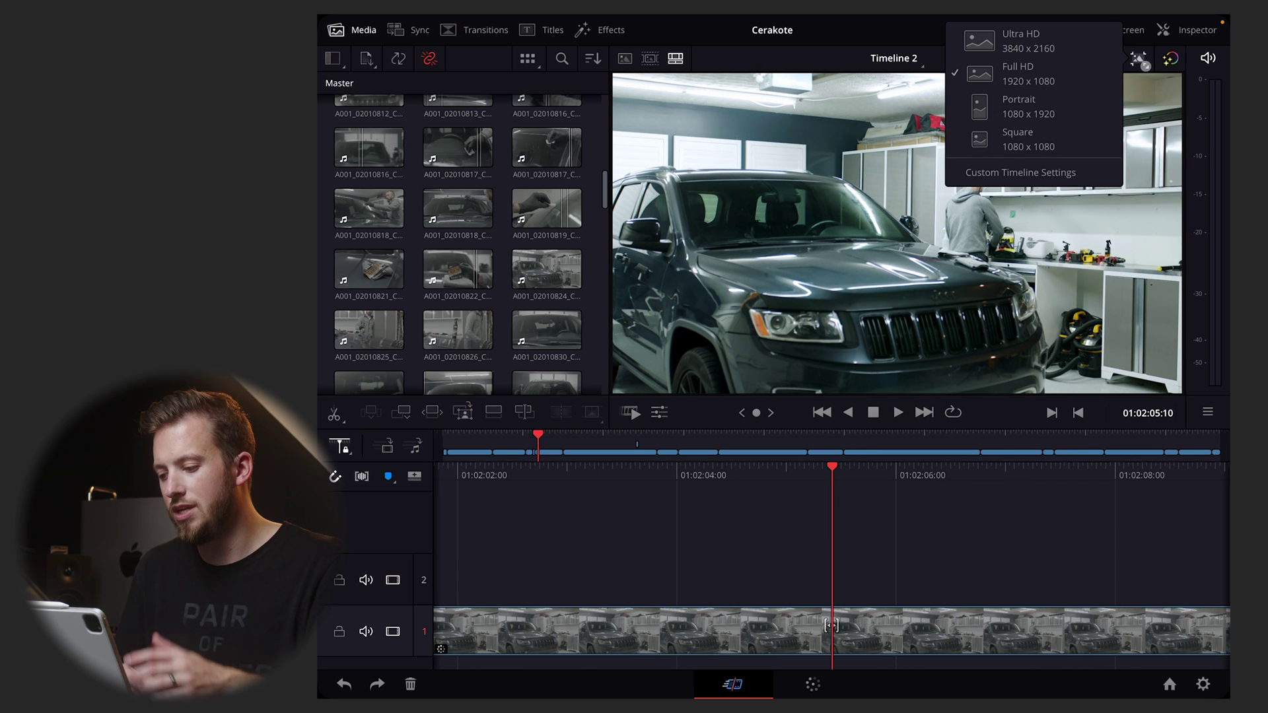
- In Timeline Settings, enter a 1280 width and 720 height, then apply with OK
{"action": "left_click", "coordinate": [1020, 174]}
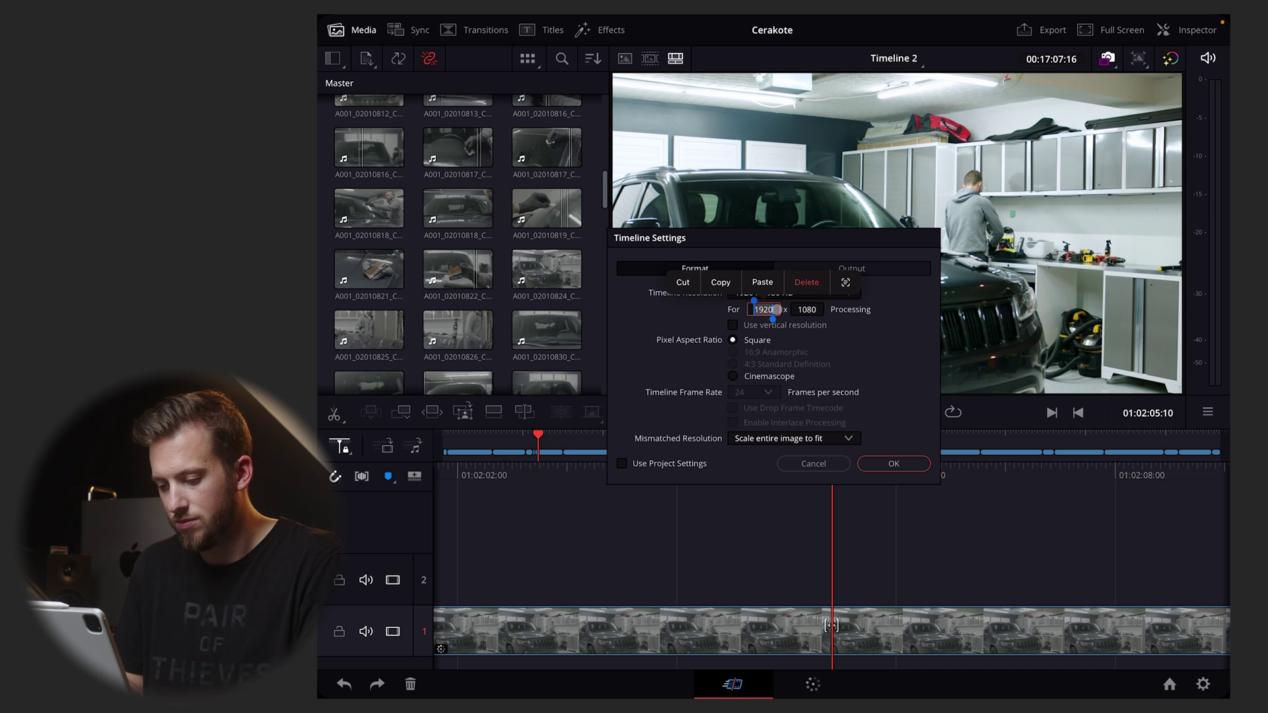
{"action": "key", "text": "BackSpace"}
{"action": "type", "text": "720"}
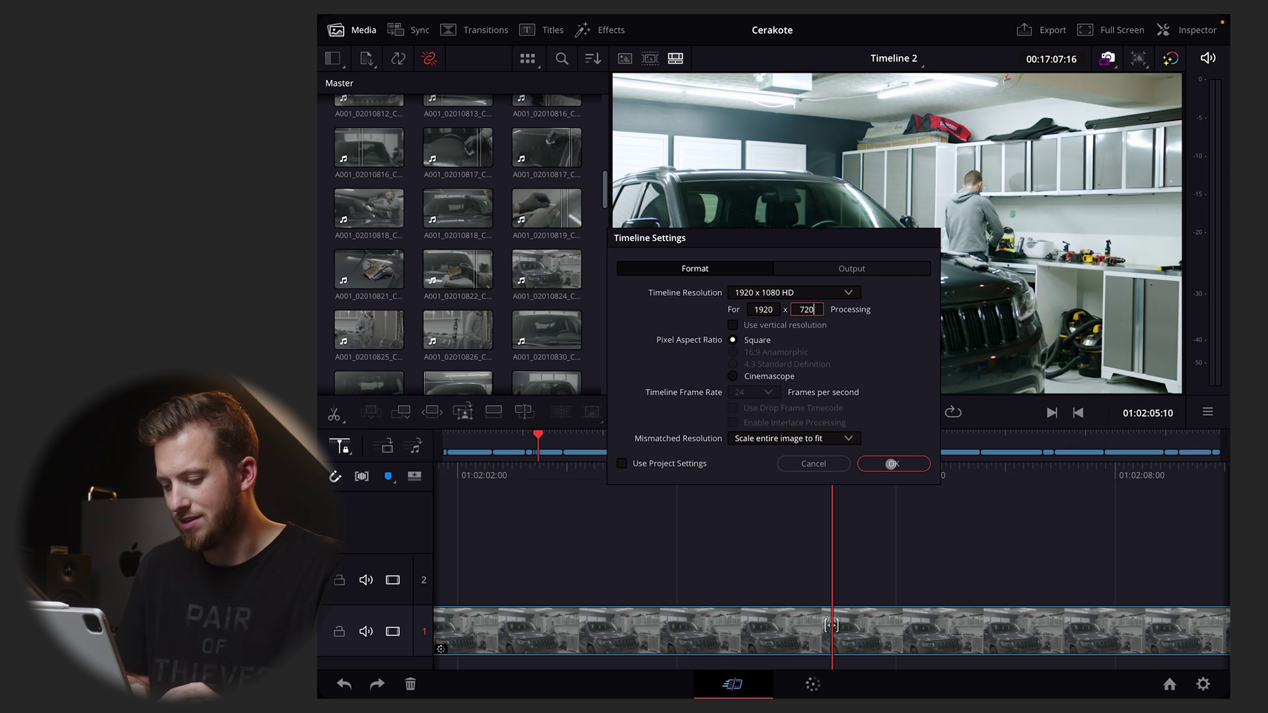
{"action": "left_click", "coordinate": [894, 463]}
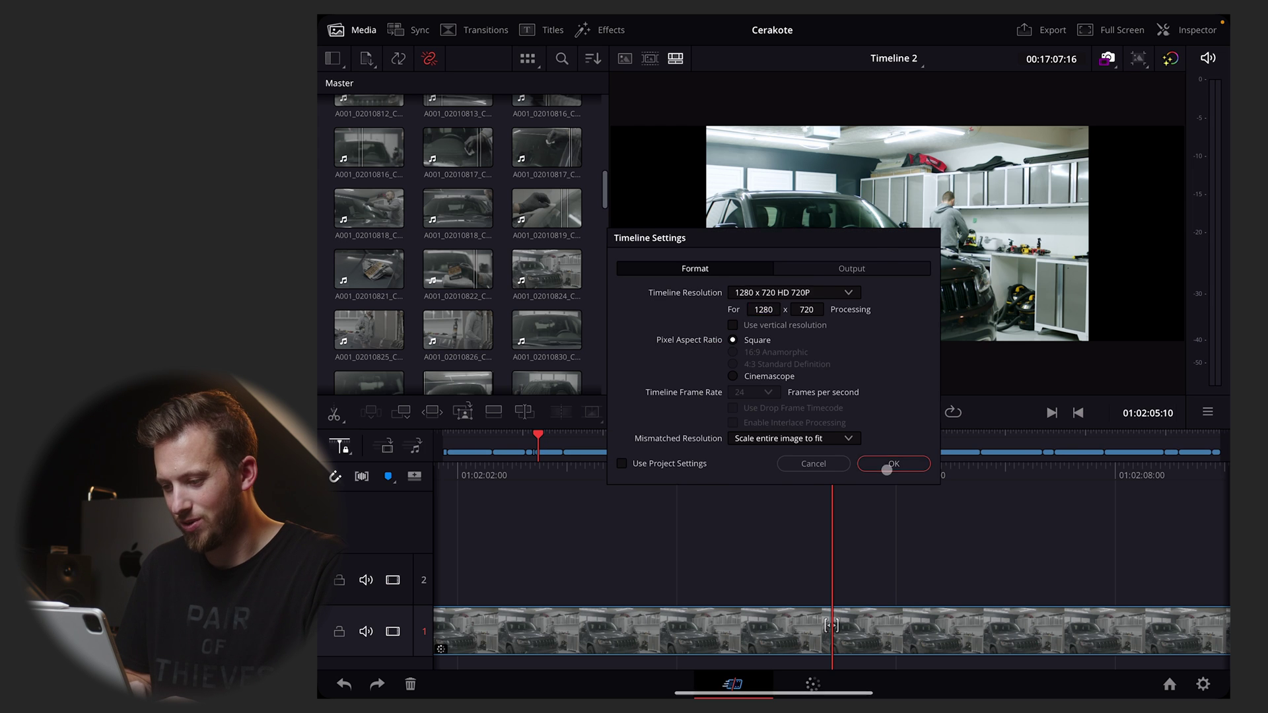
{"action": "left_click", "coordinate": [890, 464]}
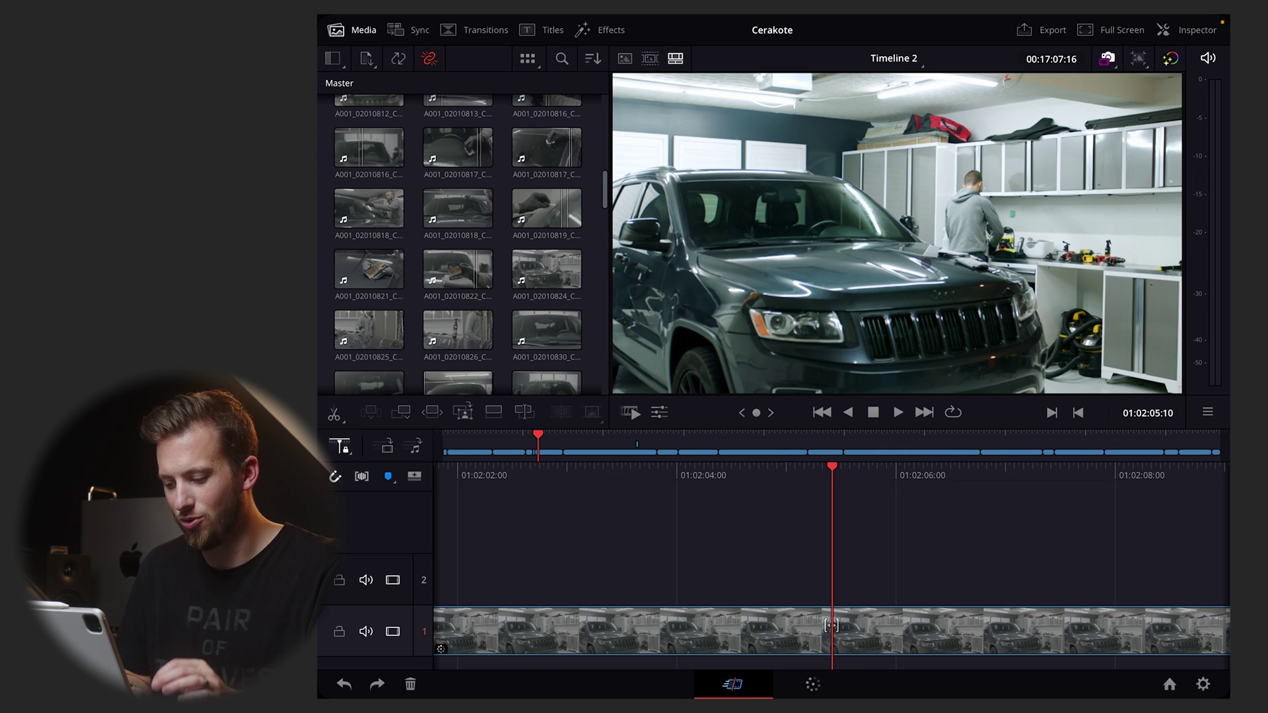
- Test-play the lowered-resolution timeline, then view the resolution presets and Quick Export without changing anything
{"action": "key", "text": "space"}
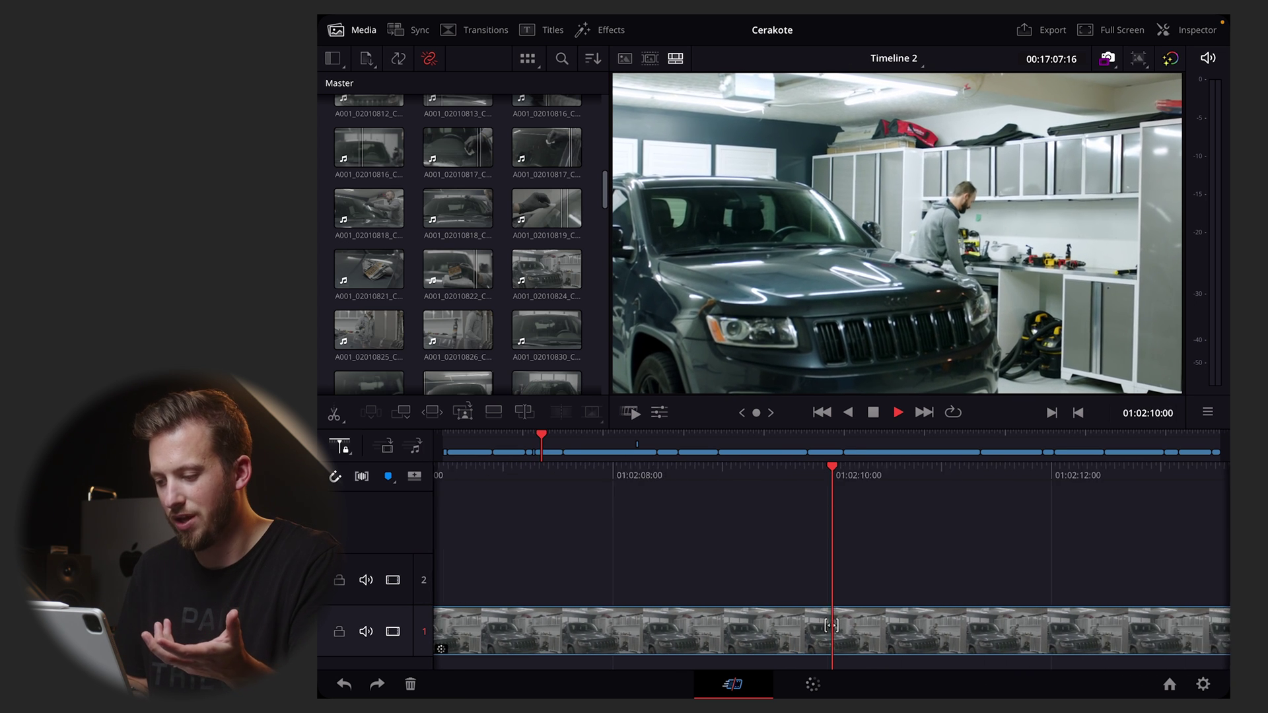
{"action": "key", "text": "space"}
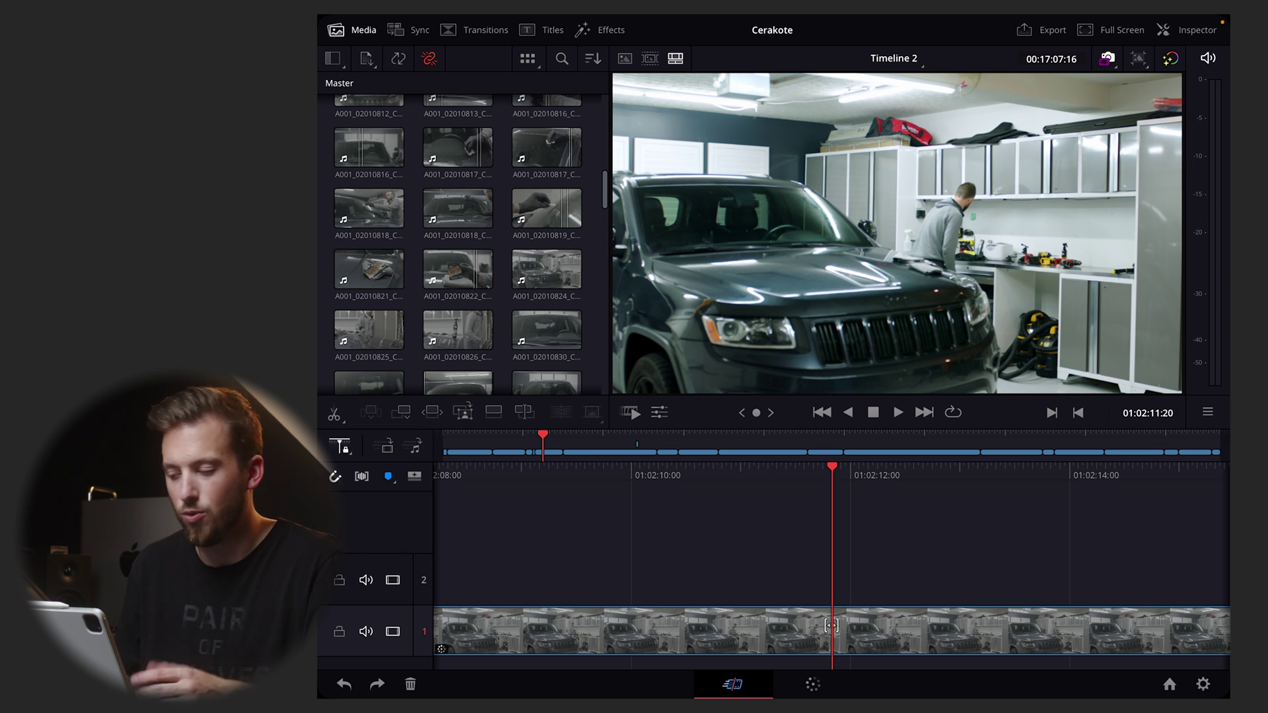
{"action": "left_click", "coordinate": [1140, 60]}
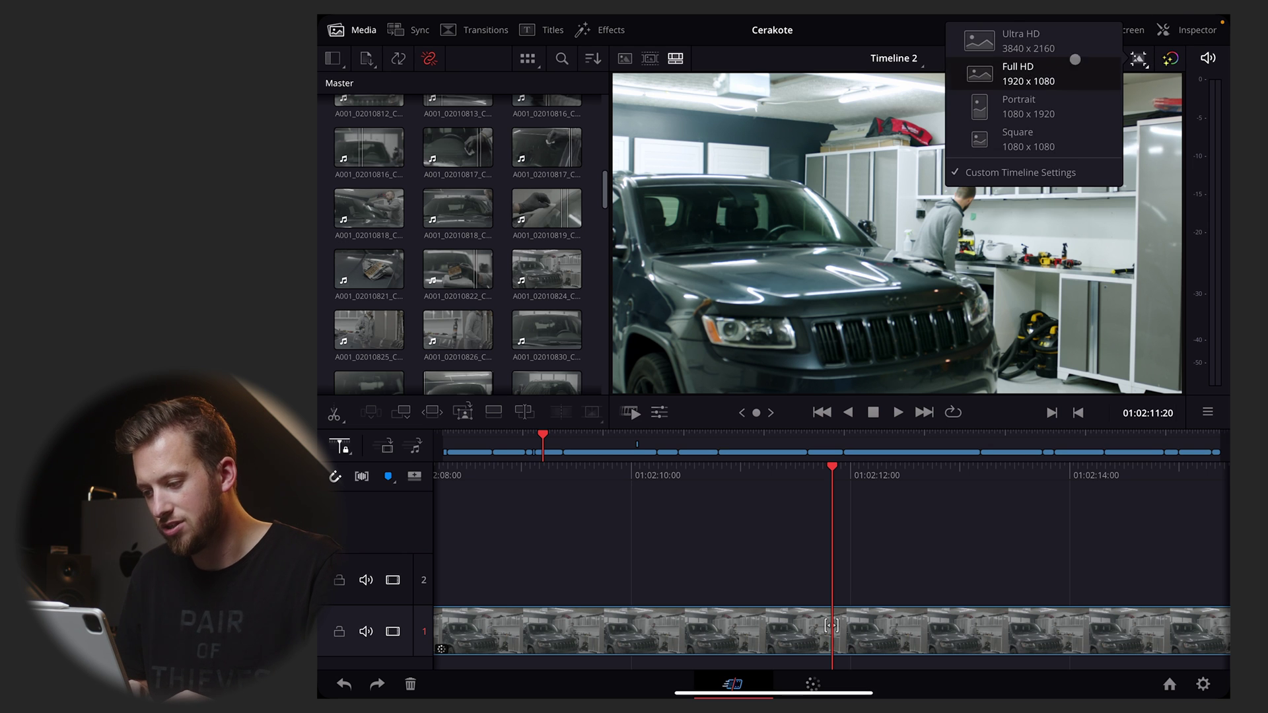
{"action": "left_click", "coordinate": [1012, 50]}
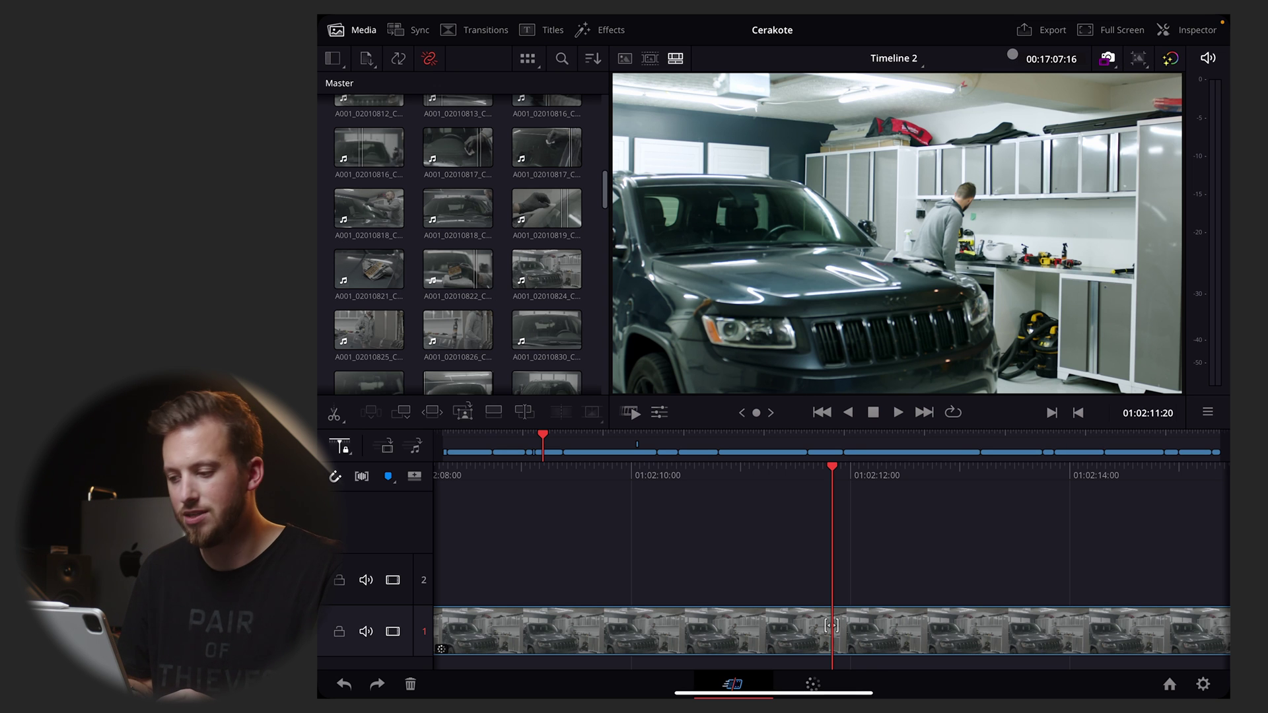
{"action": "left_click", "coordinate": [1042, 30]}
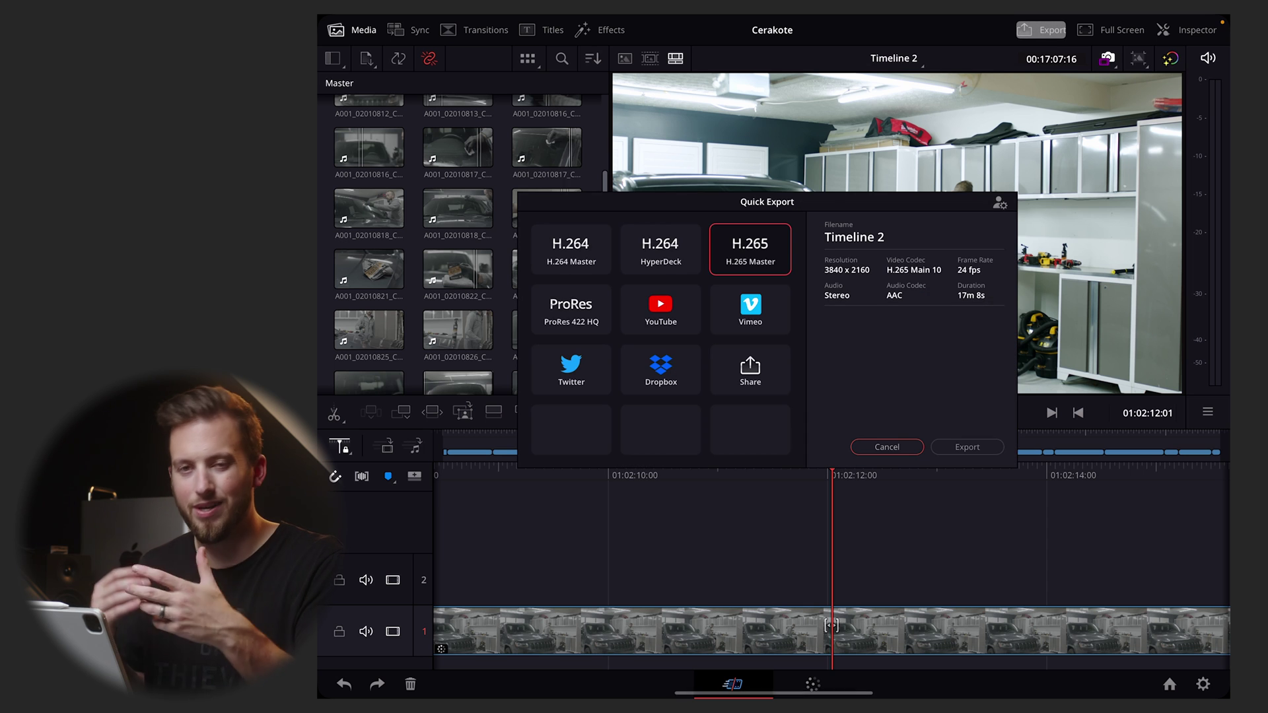
{"action": "left_click", "coordinate": [726, 561]}
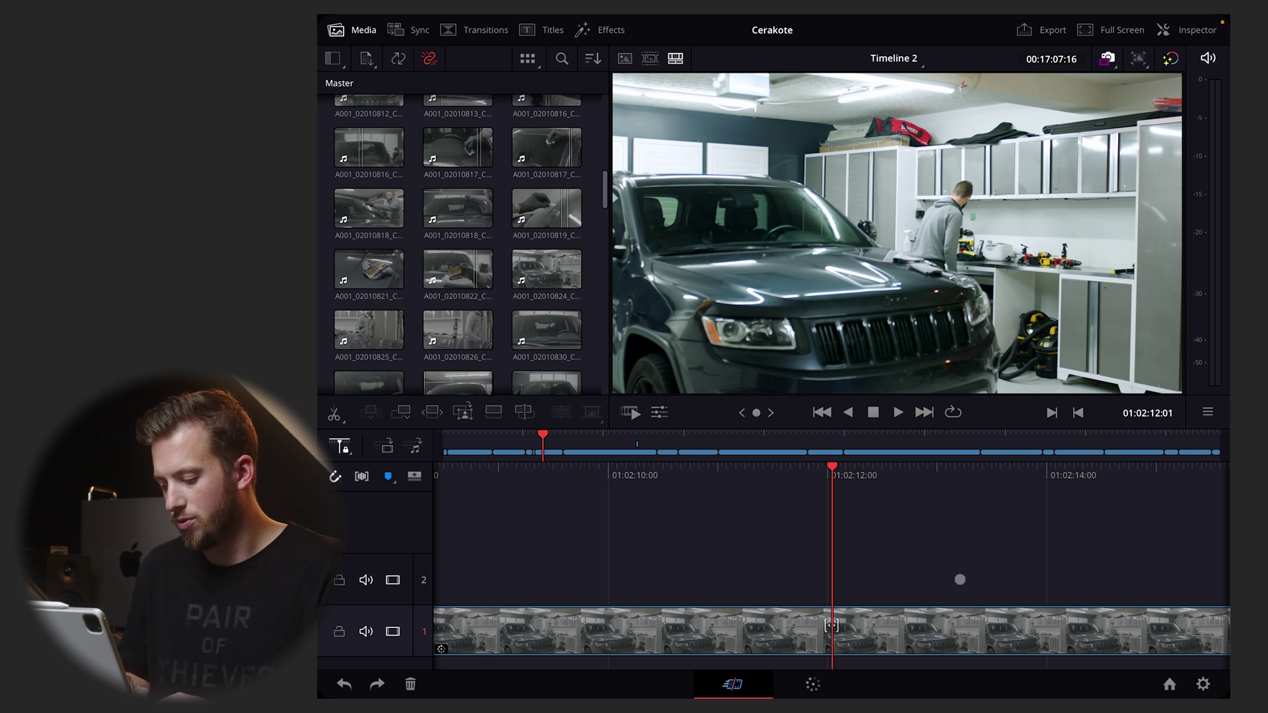
- Open Project Settings from the bottom bar
{"action": "left_click", "coordinate": [1203, 685]}
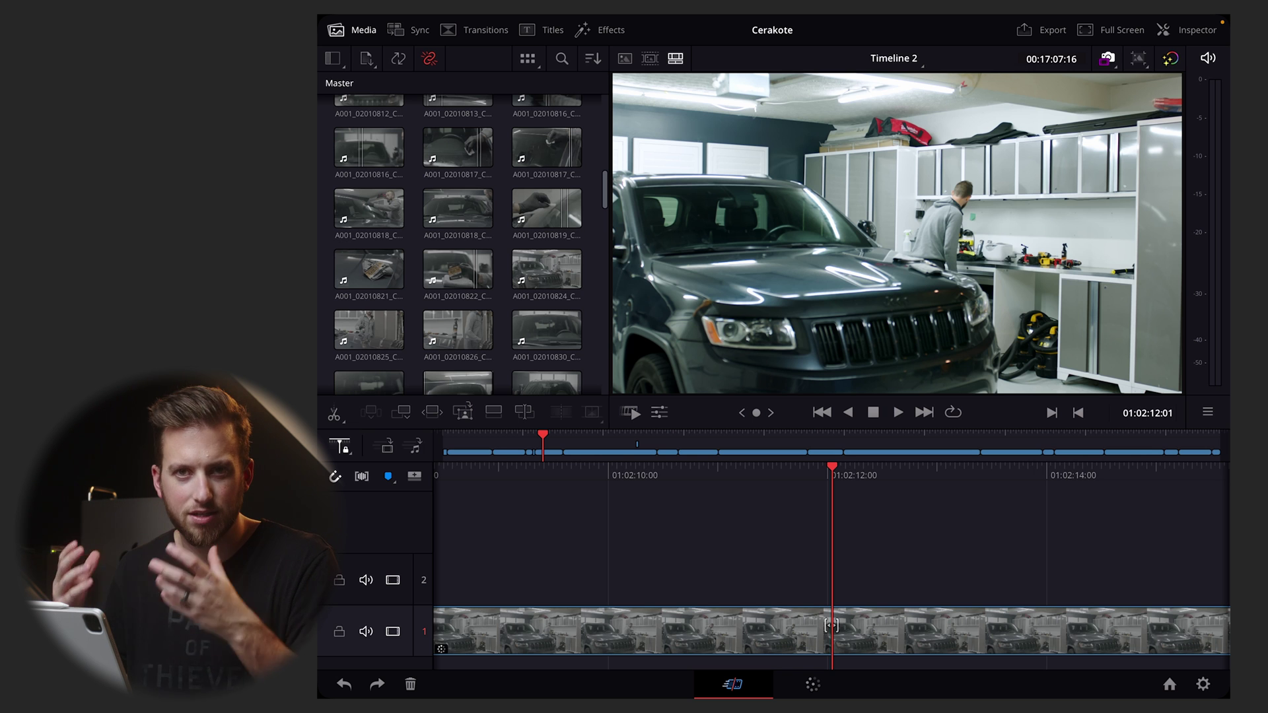
- On the Color page, switch off clip 06's node 01 and play the clip through to check smoothness
{"action": "left_click", "coordinate": [813, 684]}
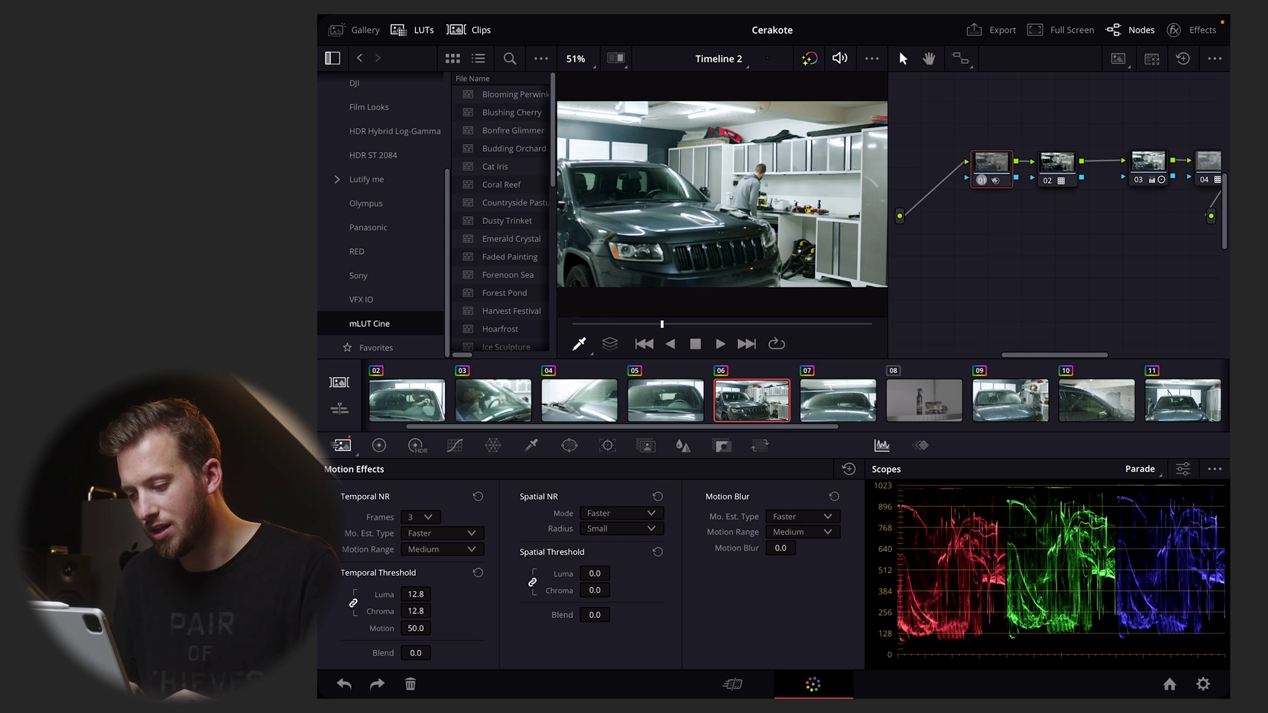
{"action": "left_click", "coordinate": [981, 179]}
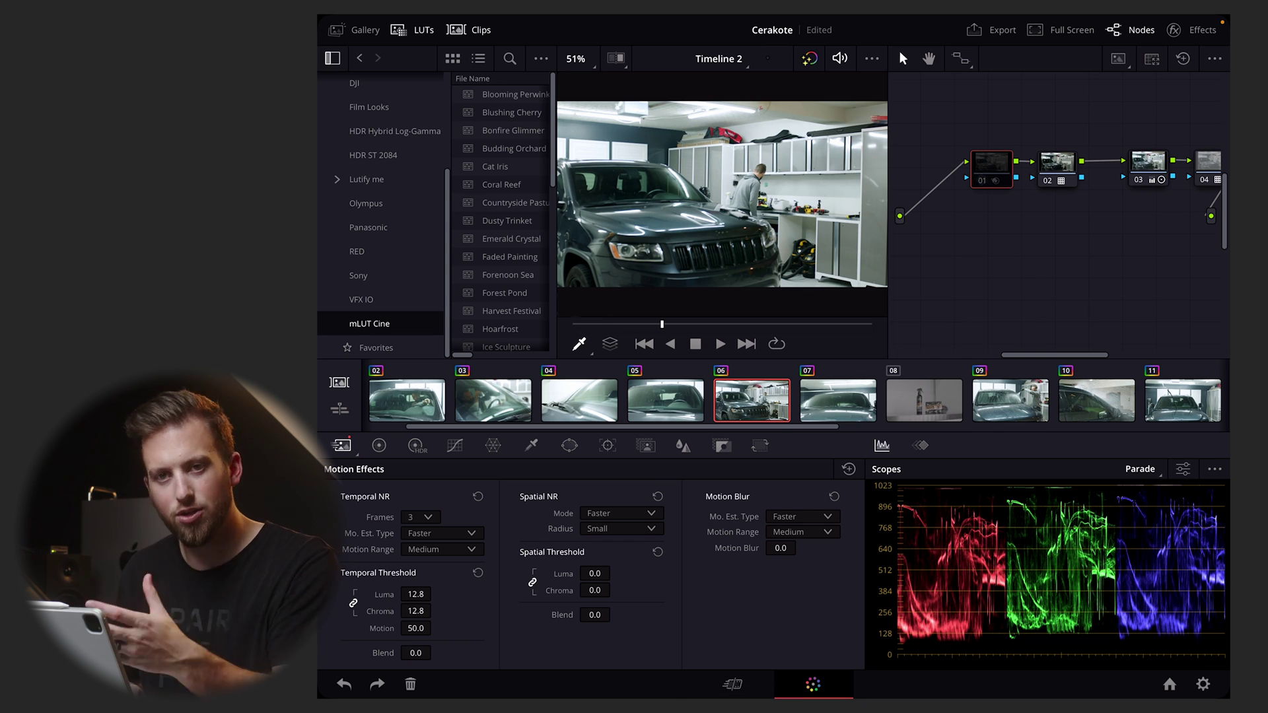
{"action": "left_click", "coordinate": [719, 344]}
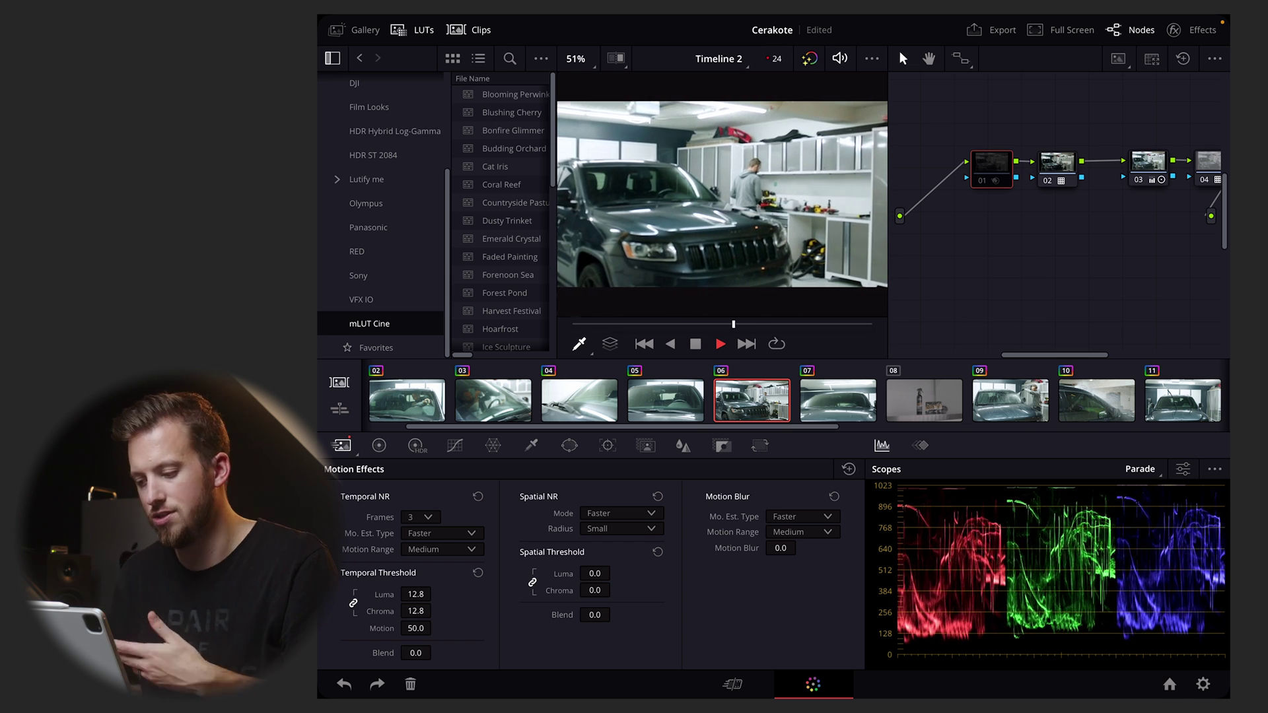
{"action": "key", "text": "space"}
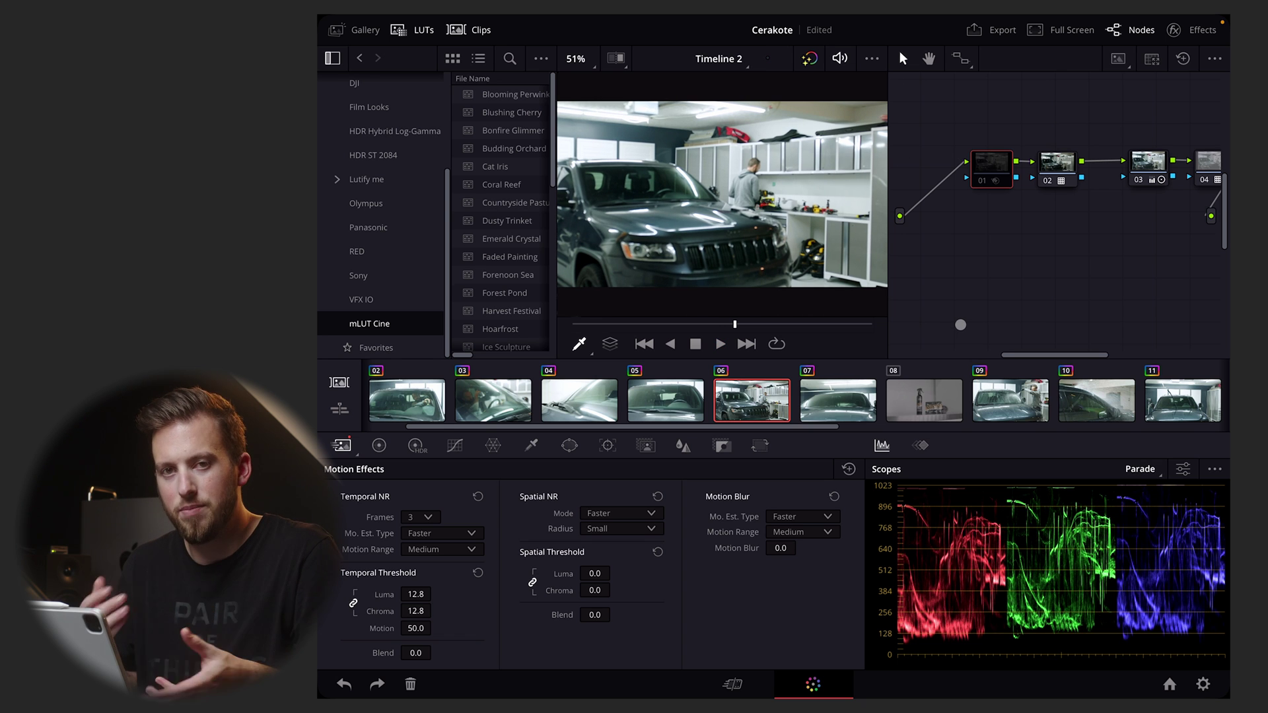
- Move up to clip 05 and then clip 04, switching off node 01 on each
{"action": "key", "text": "Up"}
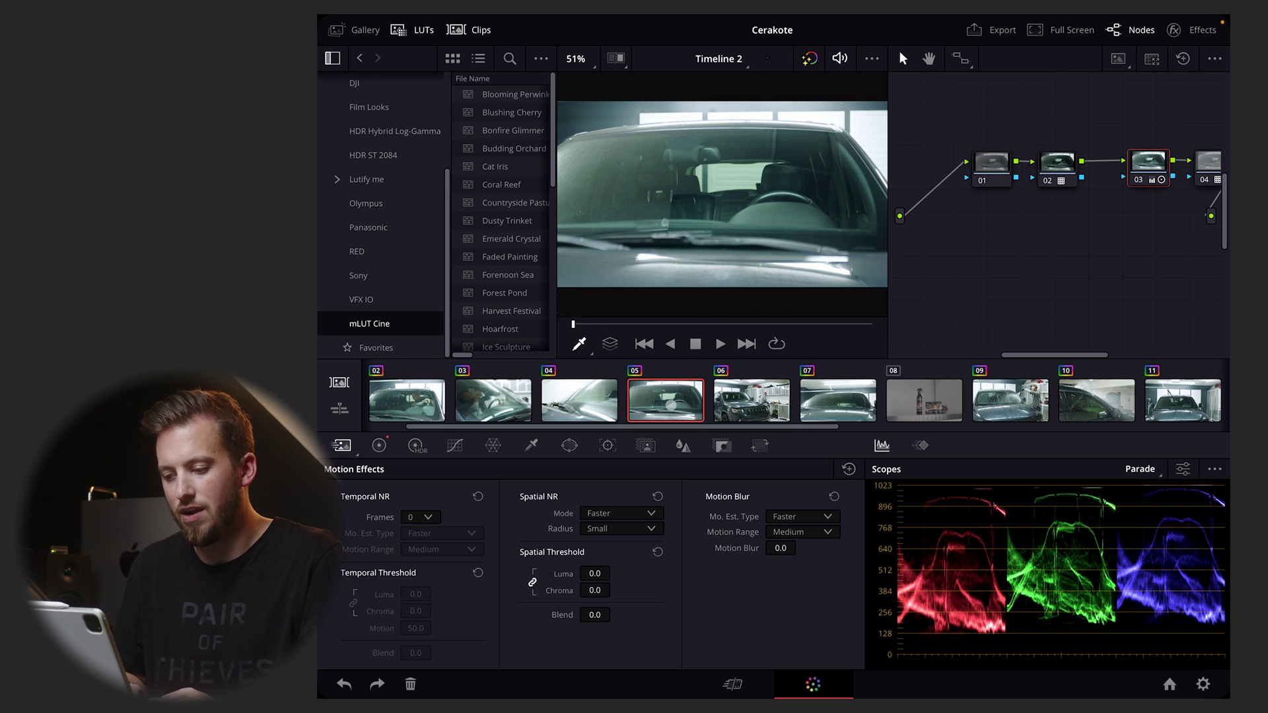
{"action": "left_click", "coordinate": [993, 170]}
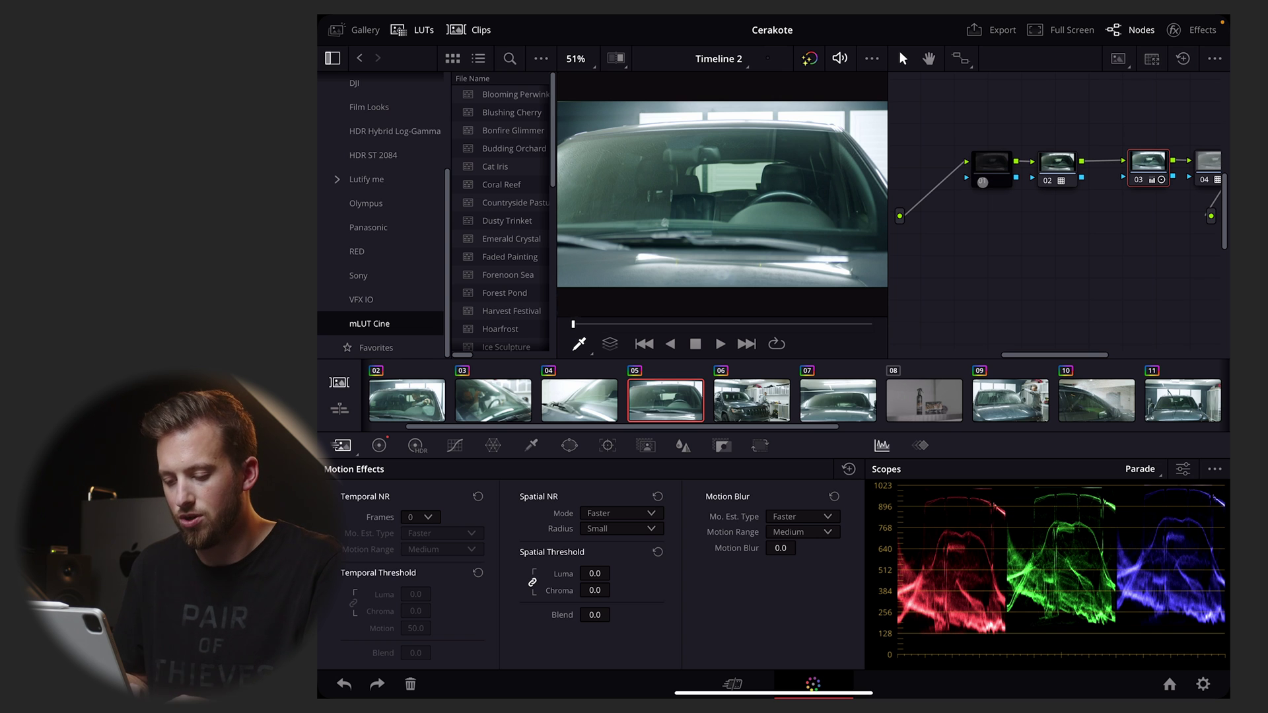
{"action": "key", "text": "Up"}
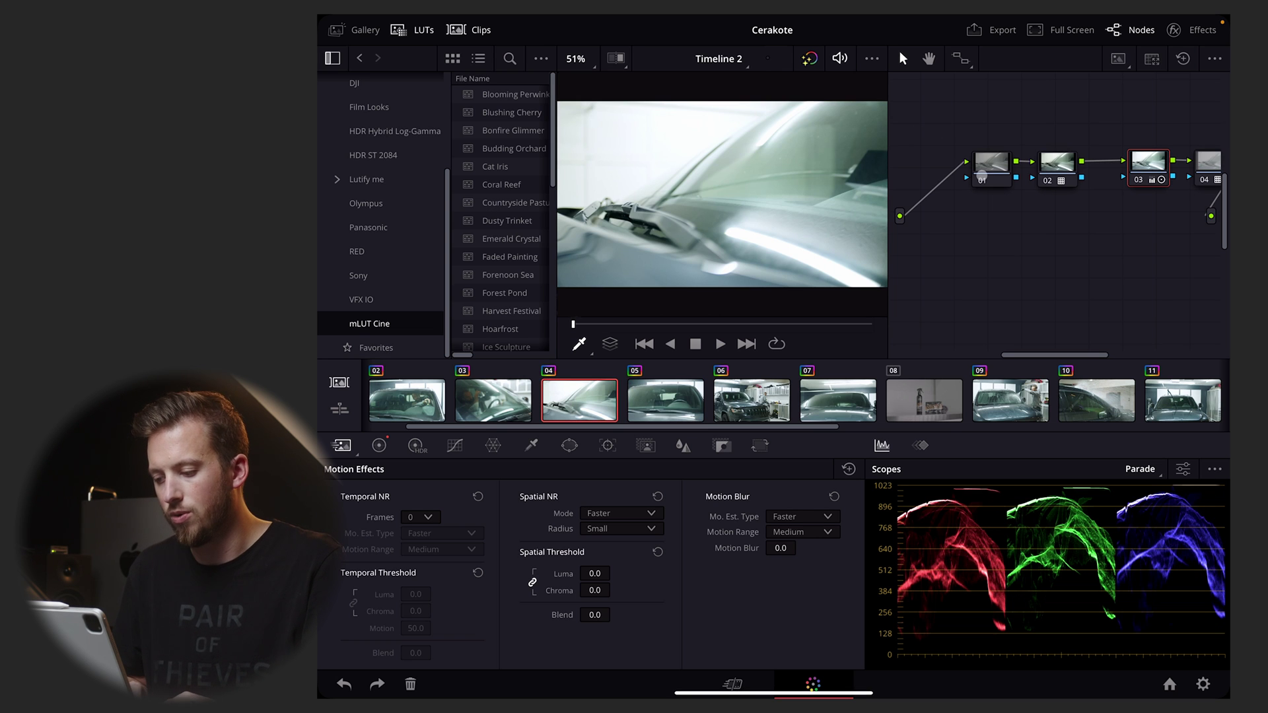
{"action": "left_click", "coordinate": [993, 169]}
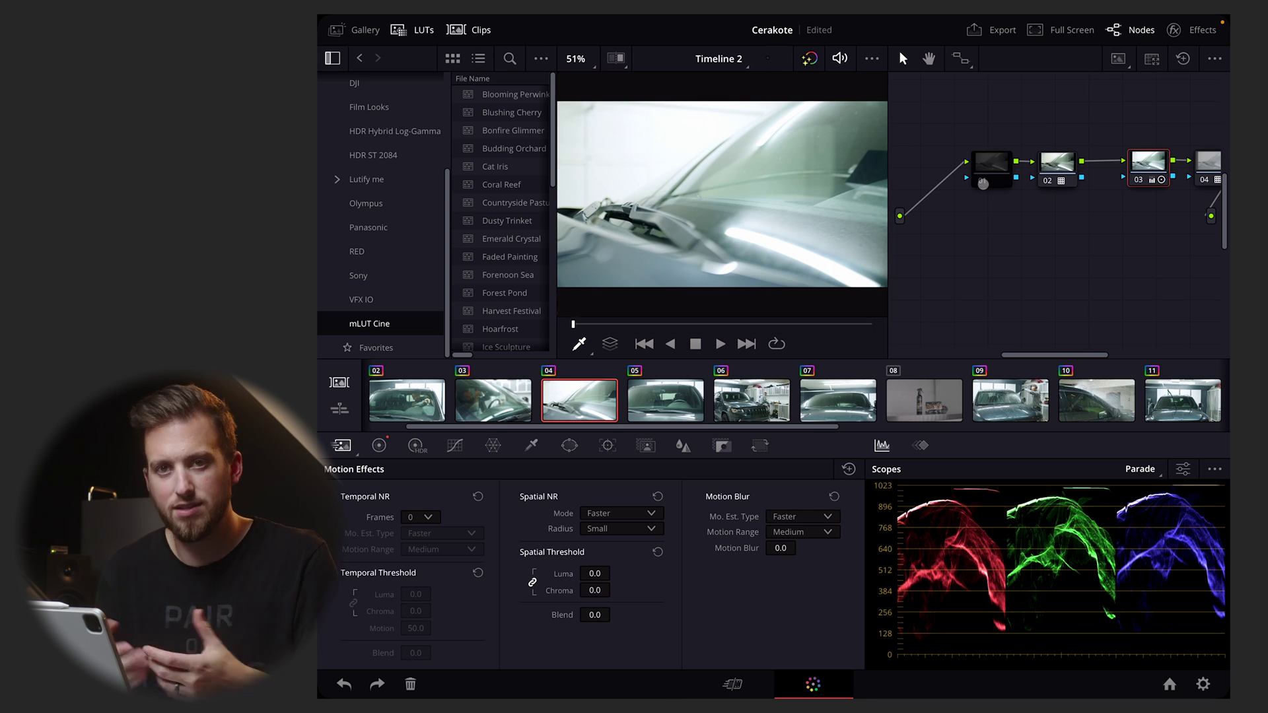